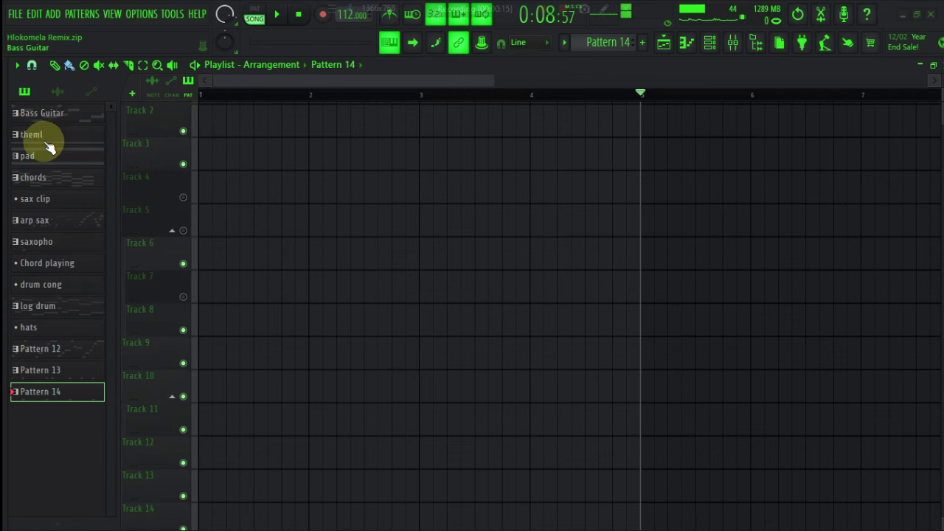
double_click(55, 186)
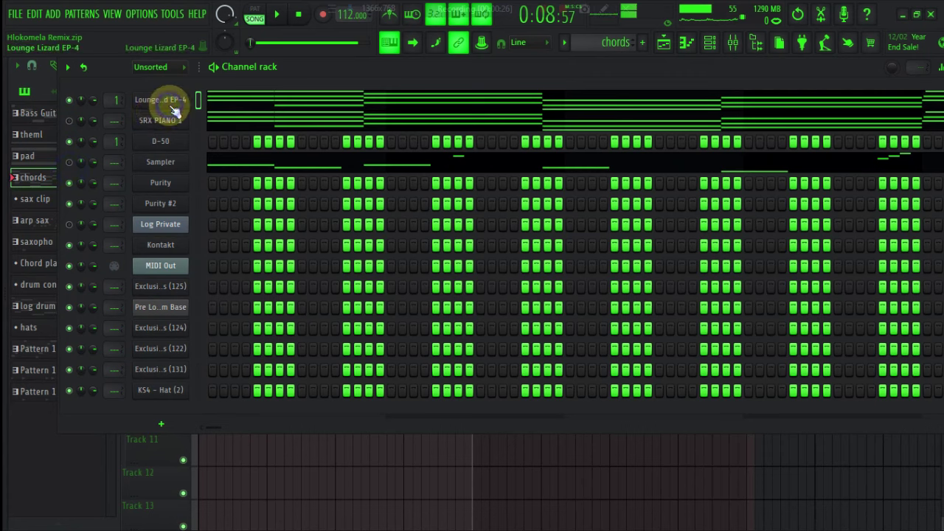
left_click(172, 106)
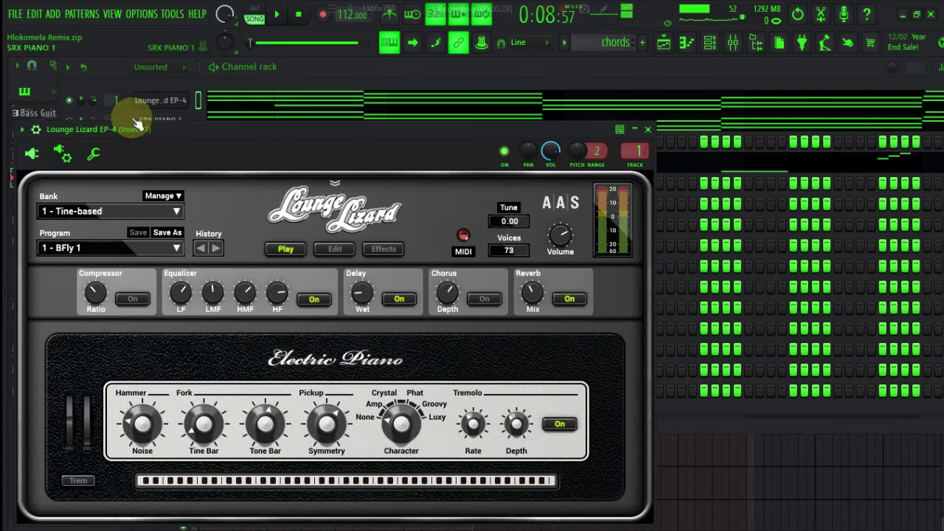
left_click(733, 42)
left_click(848, 109)
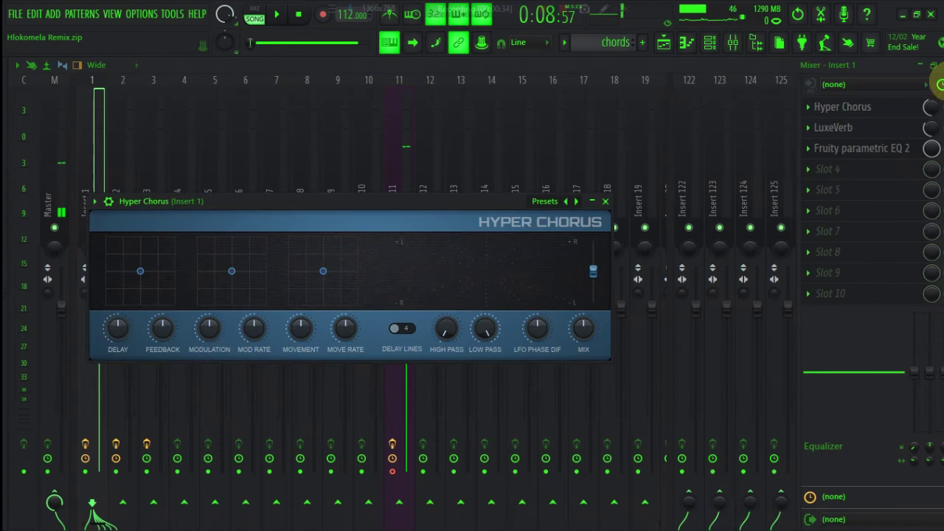
left_click(884, 130)
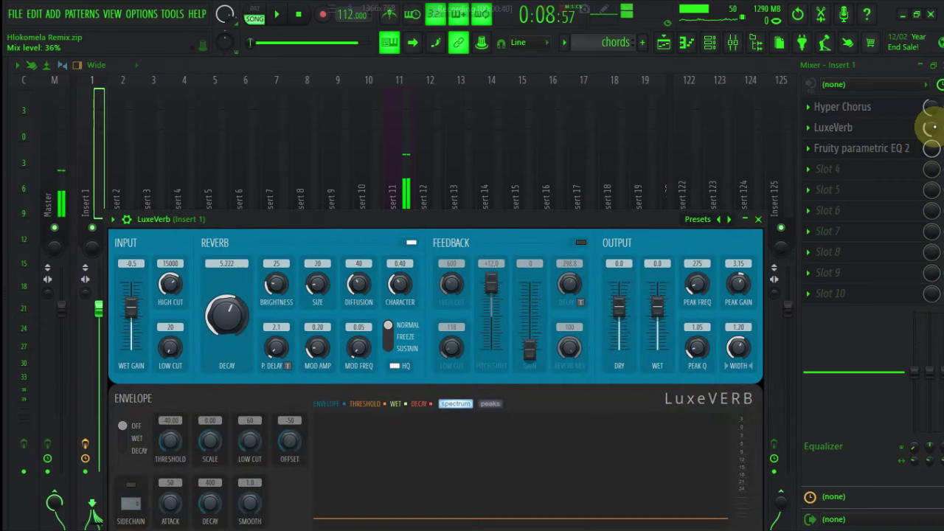
left_click(859, 153)
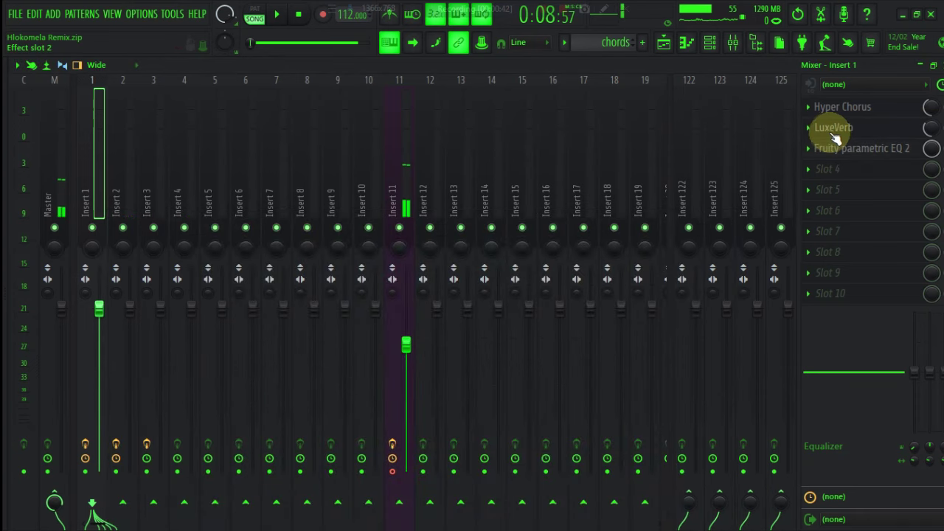
left_click(839, 148)
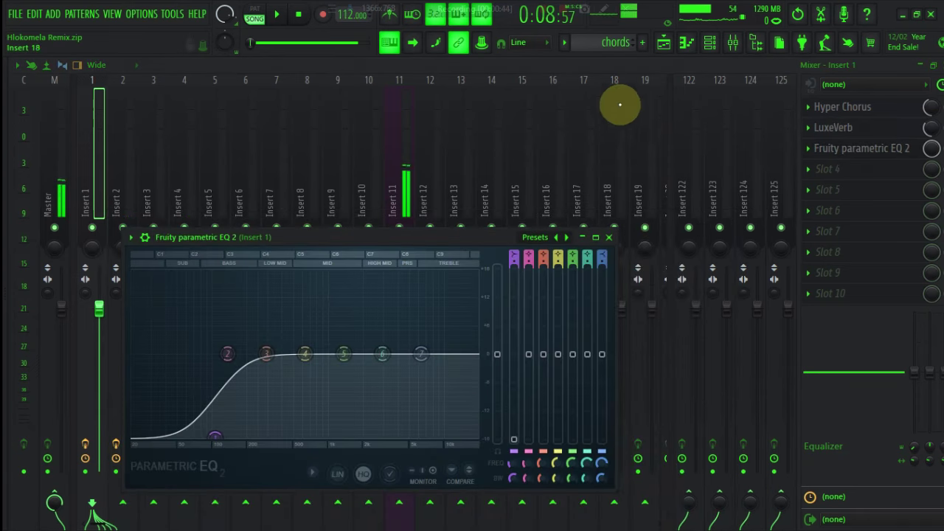
left_click(712, 44)
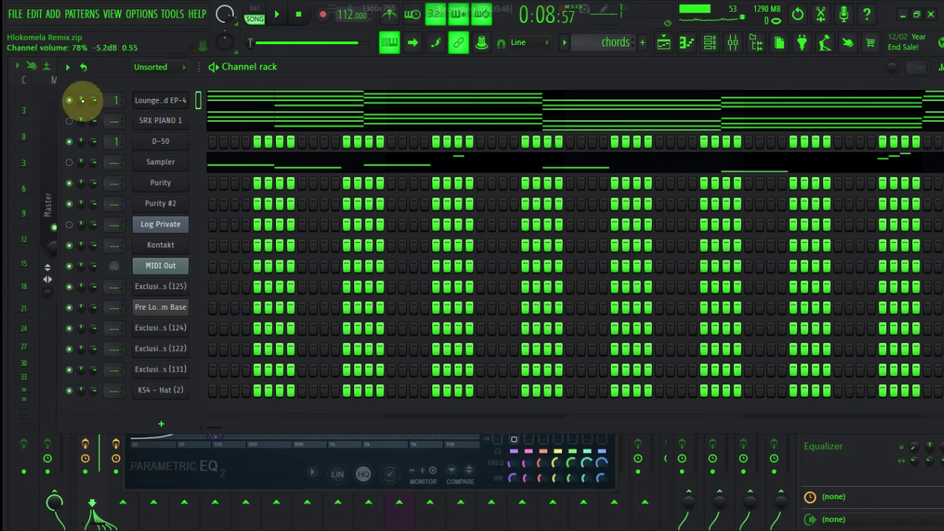
Unmute the SRX PIANO 1 channel and play the electric piano's chord notes
left_click(177, 126)
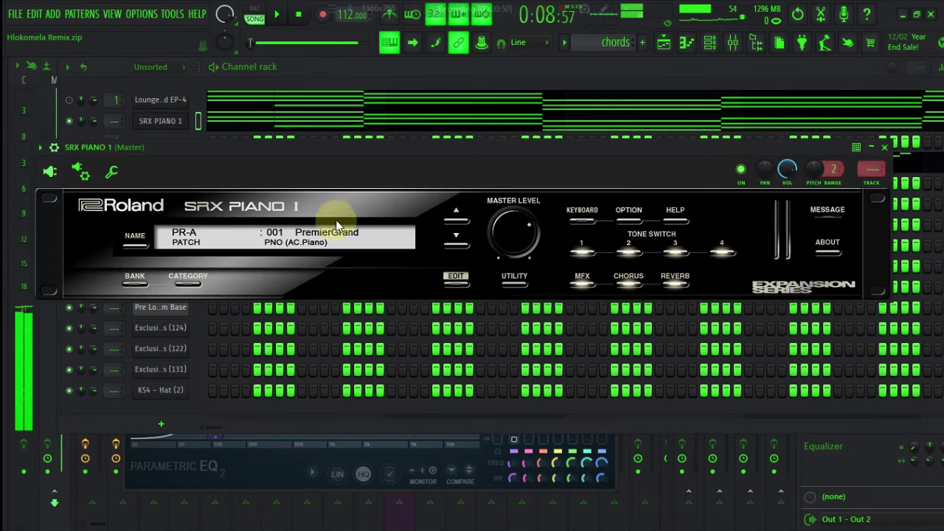
left_click(68, 121)
left_click(288, 111)
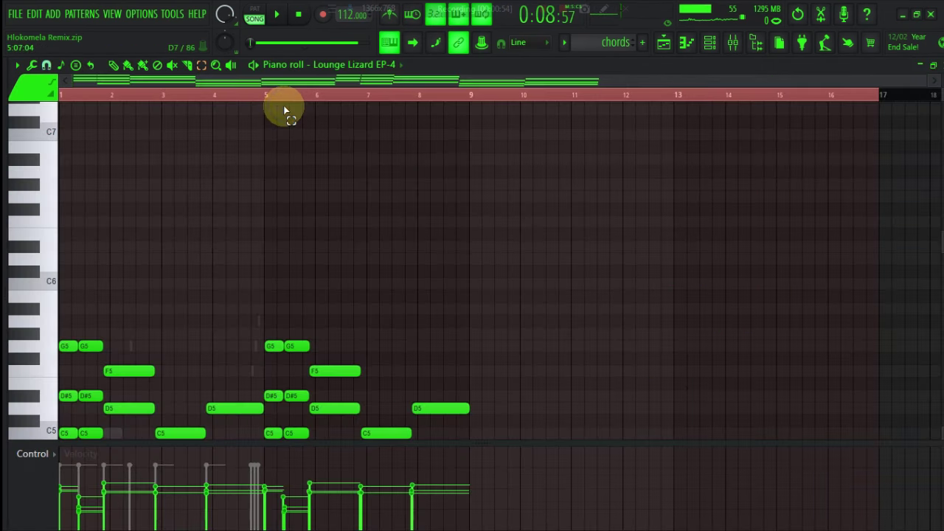
key("space")
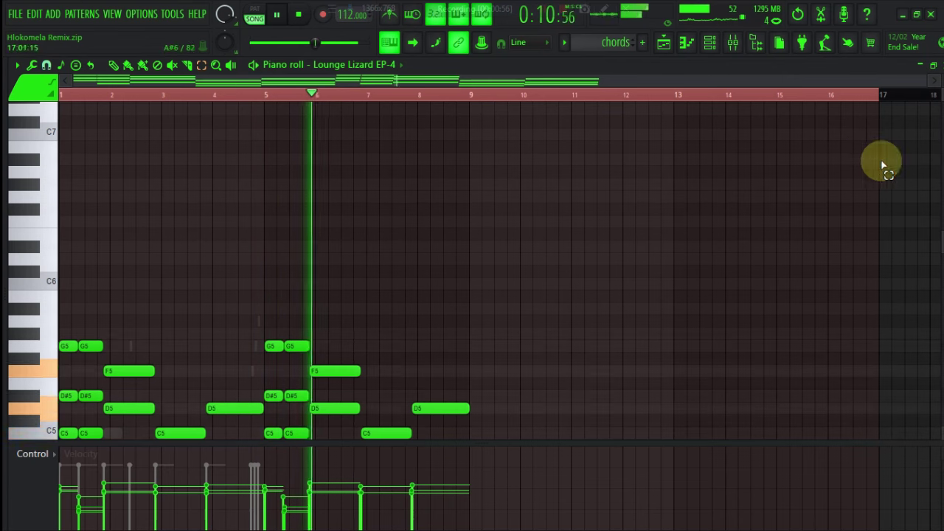
Compare the SRX PIANO 1 chord notes during playback, then stop and rewind to the start
scroll(472, 273, "down", 3)
scroll(38, 322, "down", 2)
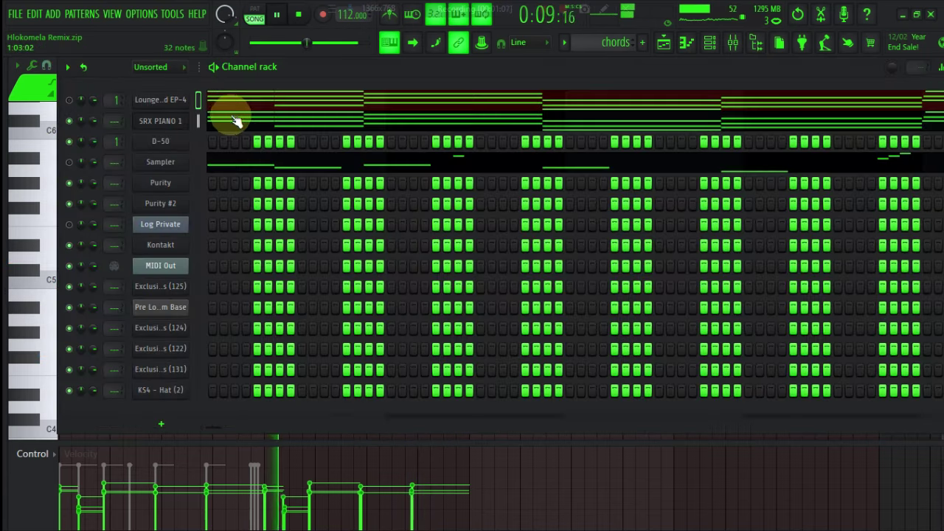
left_click(235, 120)
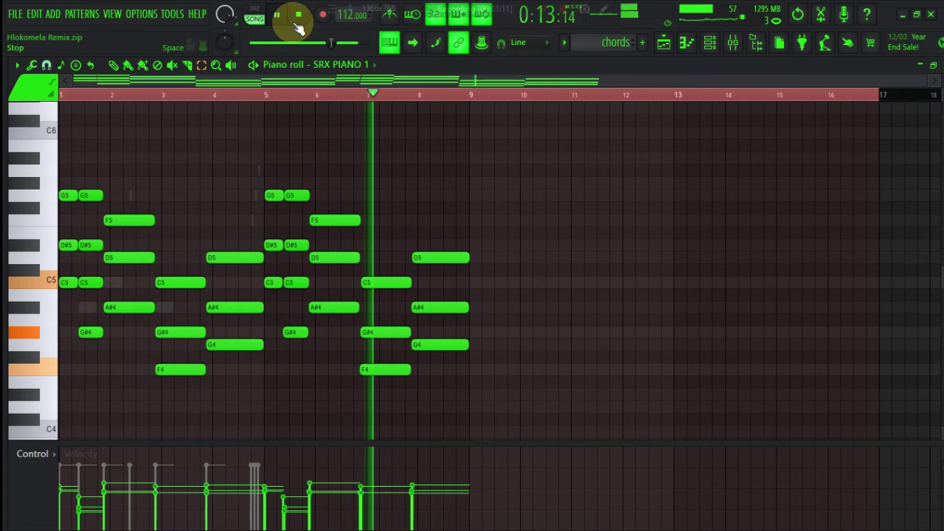
left_click(666, 42)
Hide the Channel rack and play the arrangement with the chords clip's notes open
left_click(252, 42)
key("F6")
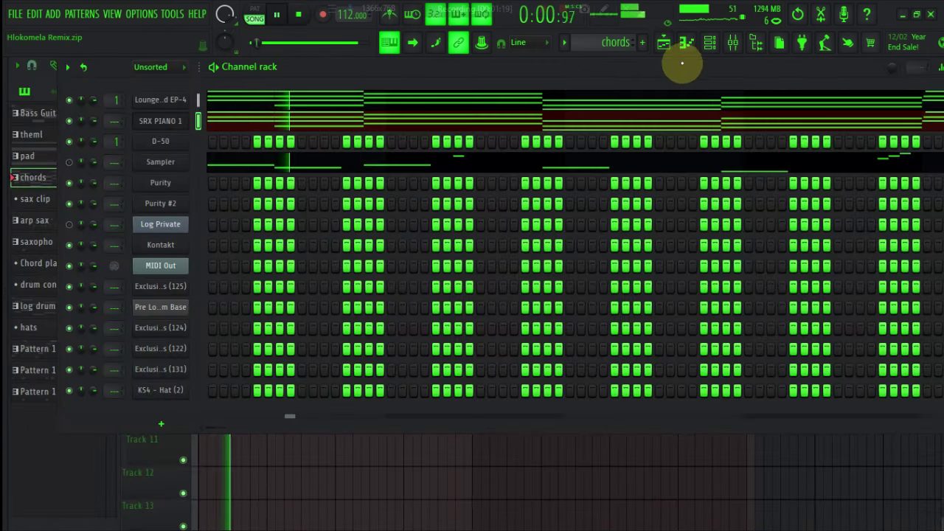
key("F6")
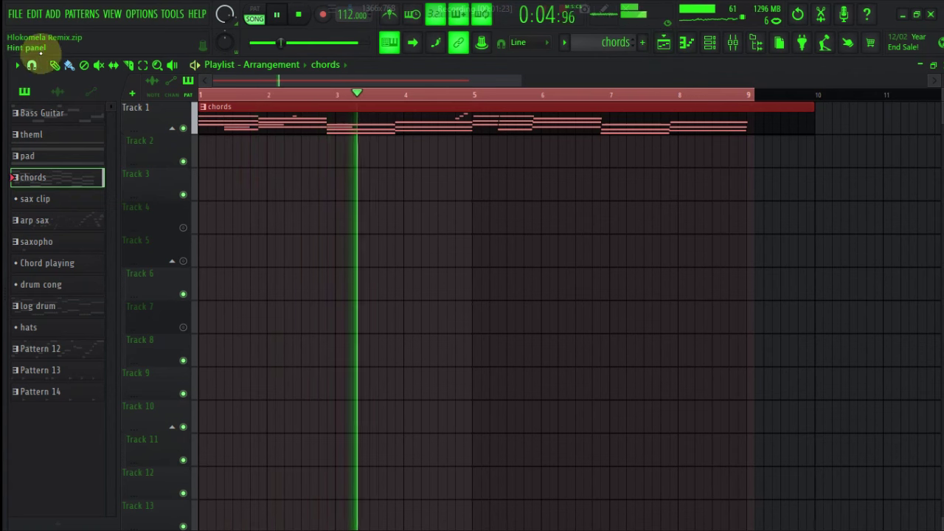
double_click(323, 128)
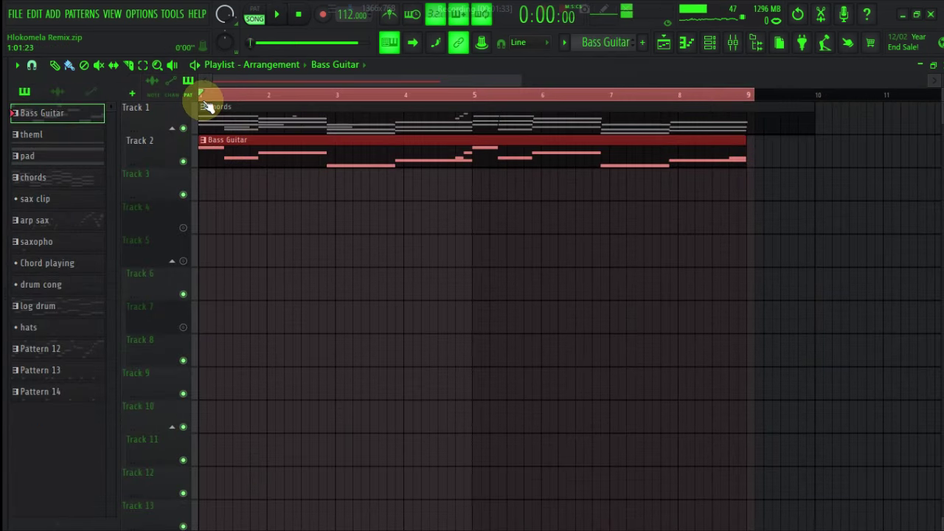
key("space")
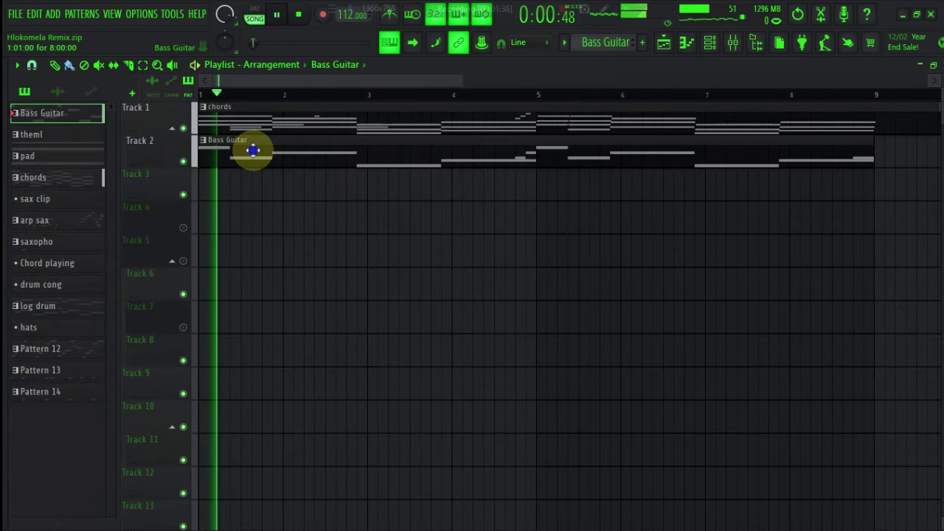
View the Bass Guitar clip's bassline notes in the Piano roll, then bring the instrument channels back
double_click(250, 151)
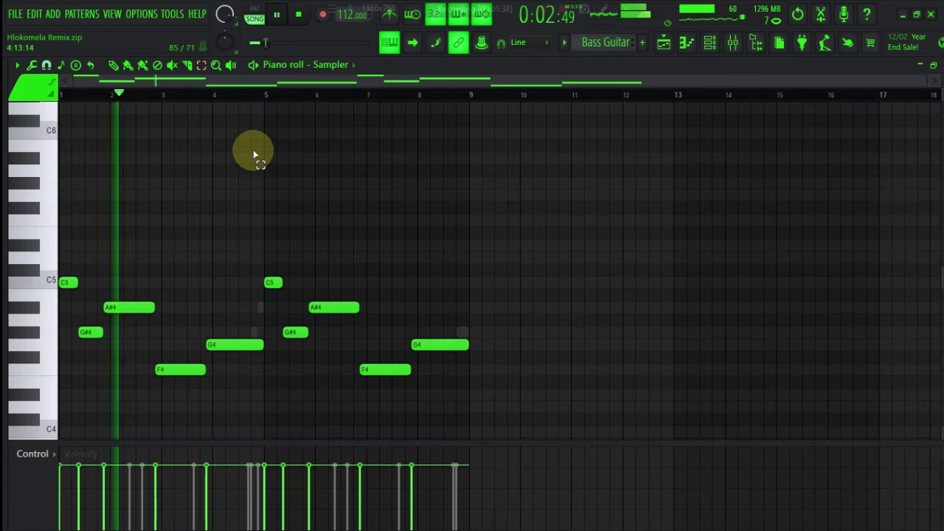
scroll(253, 153, "down", 1)
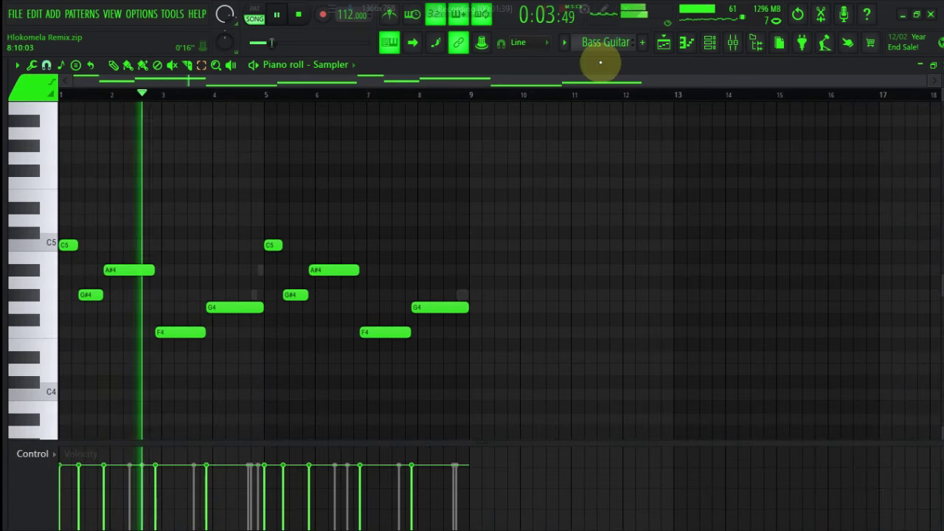
left_click(255, 16)
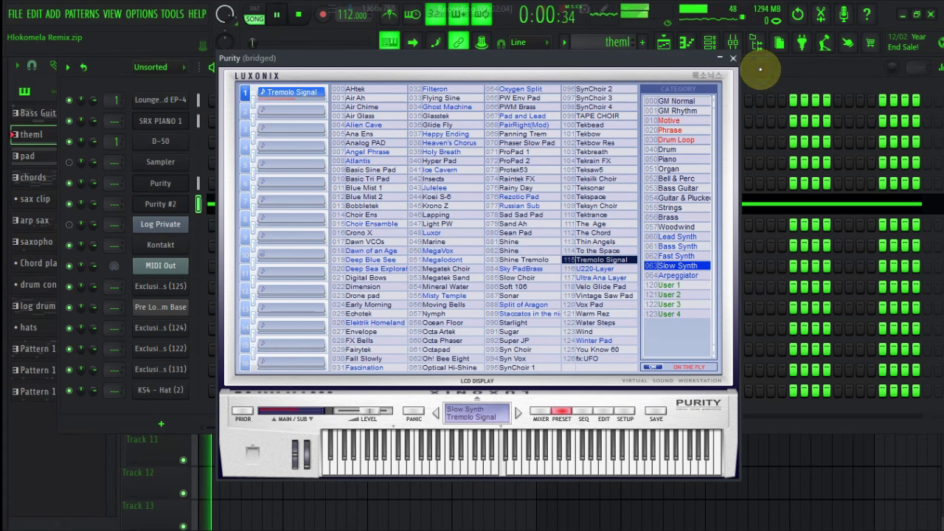
Minimize the Purity synth and place the arp sax pattern on Track 5 at bar 1
left_click(721, 59)
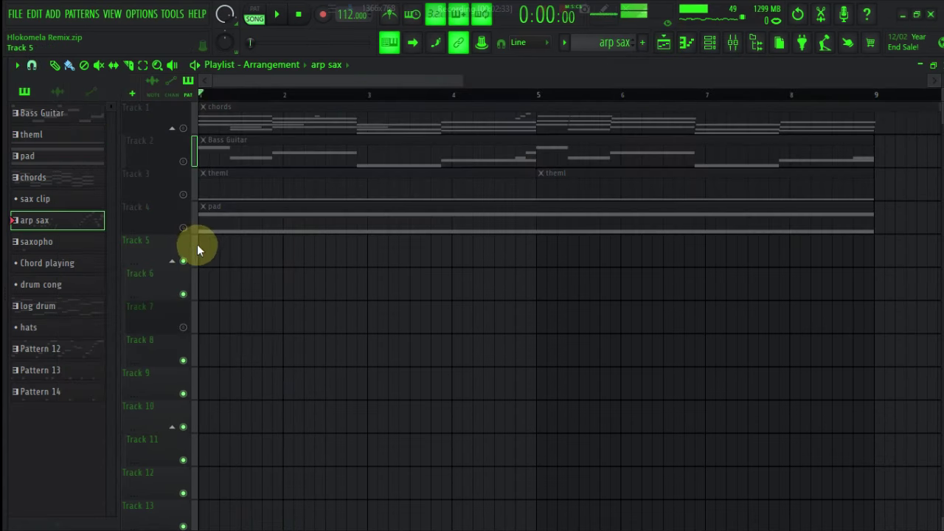
left_click(198, 246)
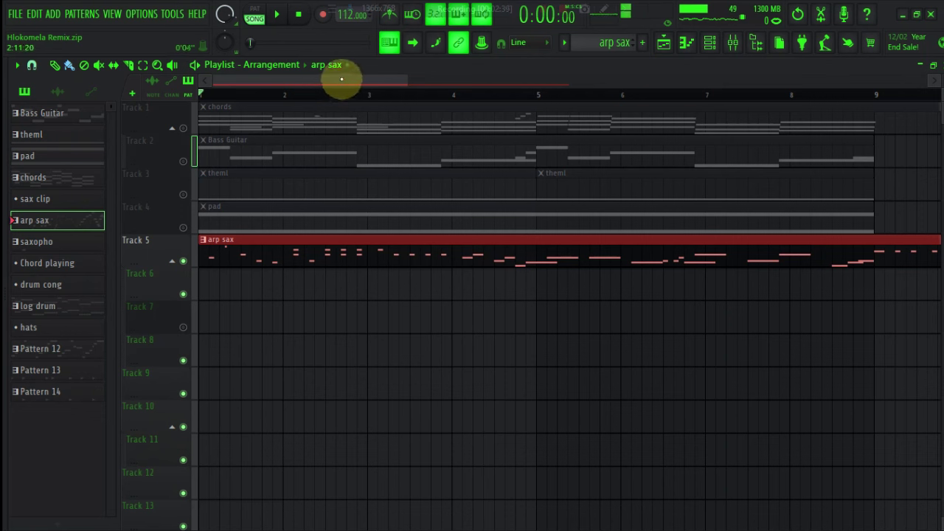
Place a Track 1 (consolidated) audio clip on Track 6, then delete the misplaced clip
left_click(337, 65)
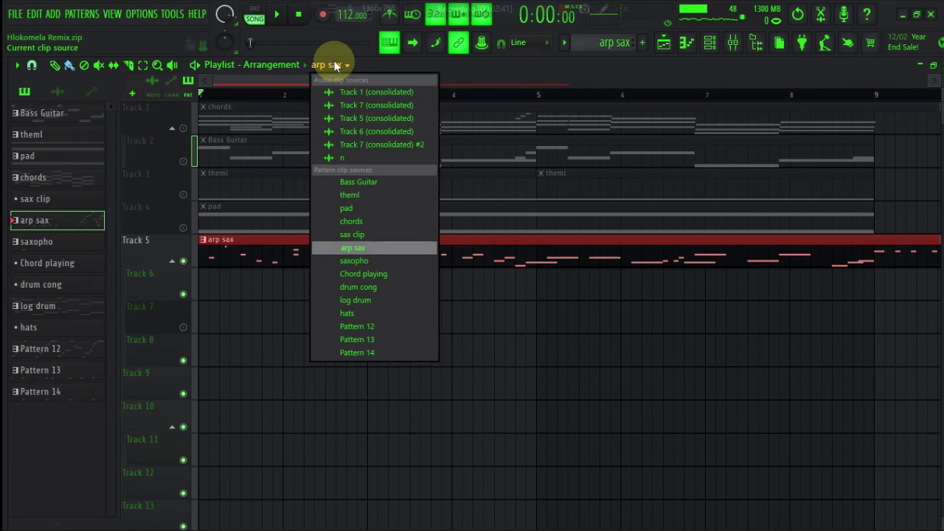
left_click(368, 91)
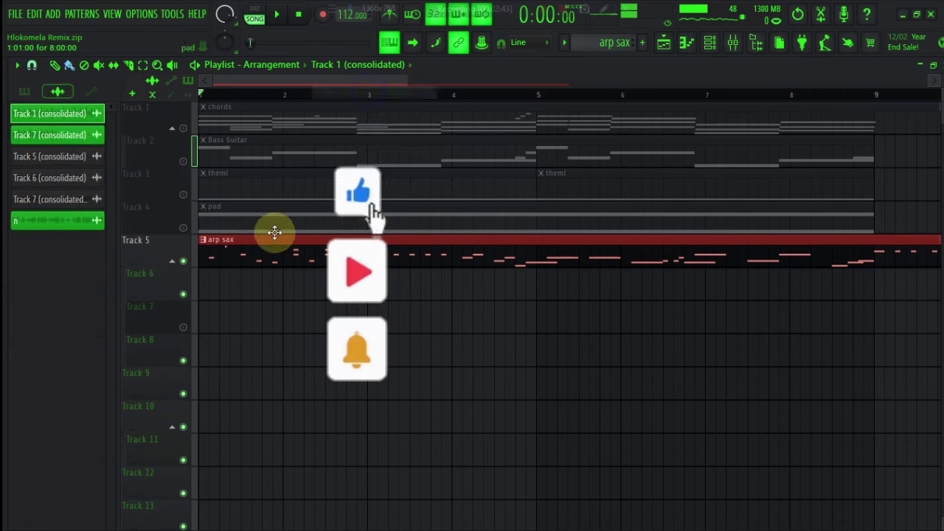
left_click(221, 284)
right_click(251, 286)
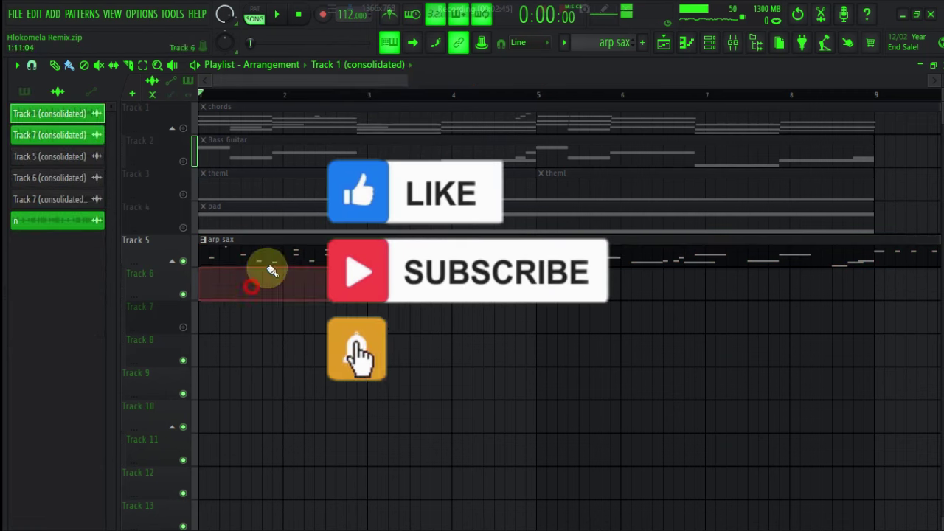
Place the Track 7 (consolidated) audio clip at bar 1 on Track 6 and play it
left_click(369, 65)
left_click(390, 108)
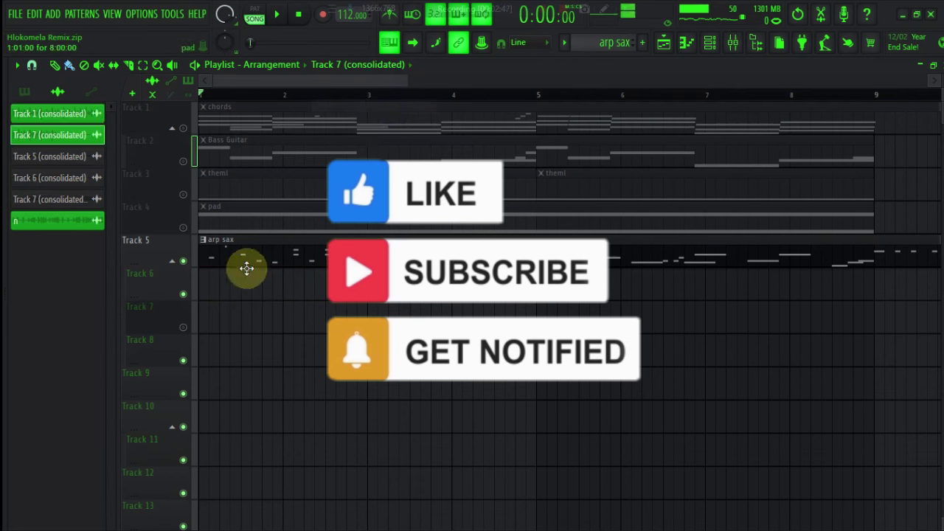
left_click(278, 274)
left_click_drag(277, 273, 194, 267)
key("space")
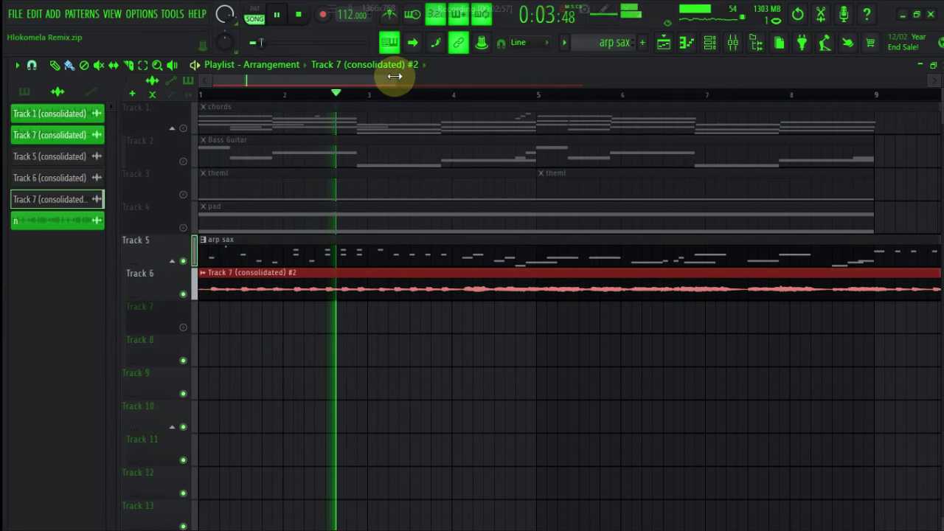
scroll(472, 95, "down", 2)
scroll(472, 94, "down", 4)
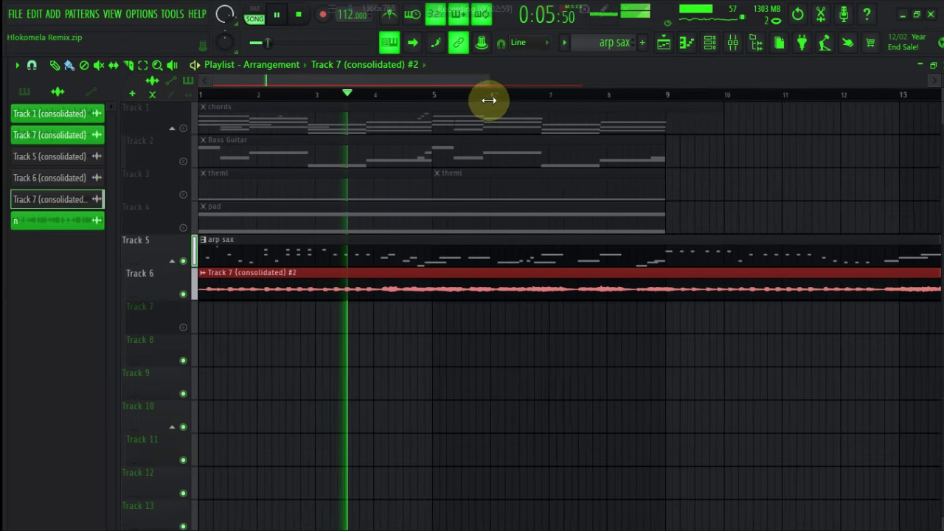
scroll(532, 111, "down", 3)
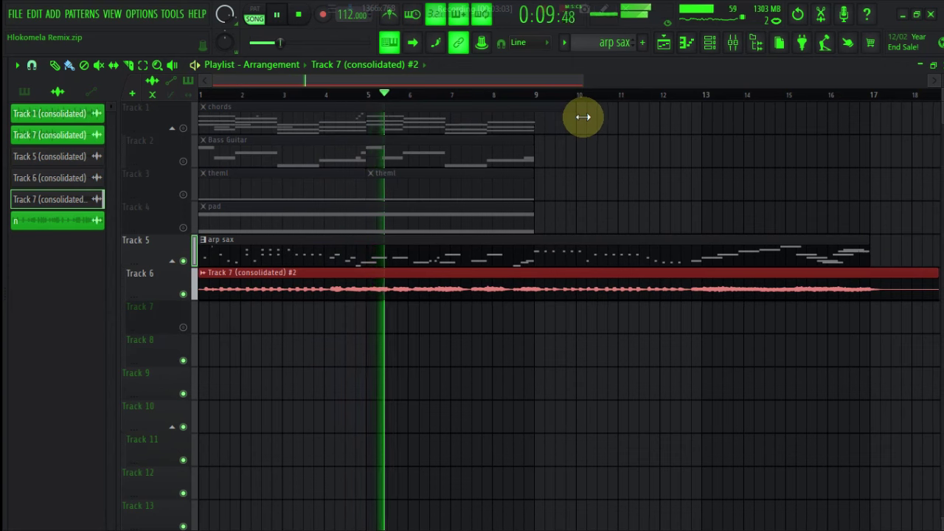
Zoom in on the arp sax notes, then go back to the Playlist and stop playback
double_click(471, 256)
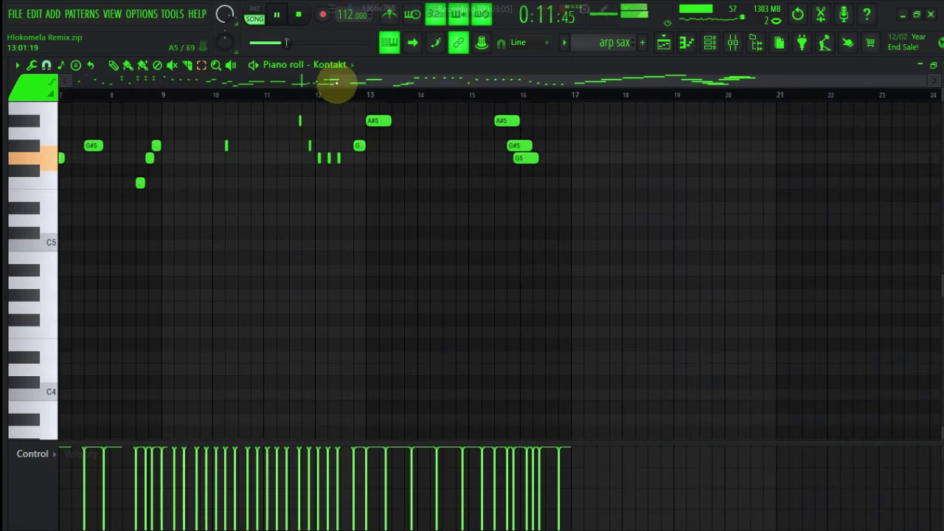
left_click_drag(329, 81, 317, 81)
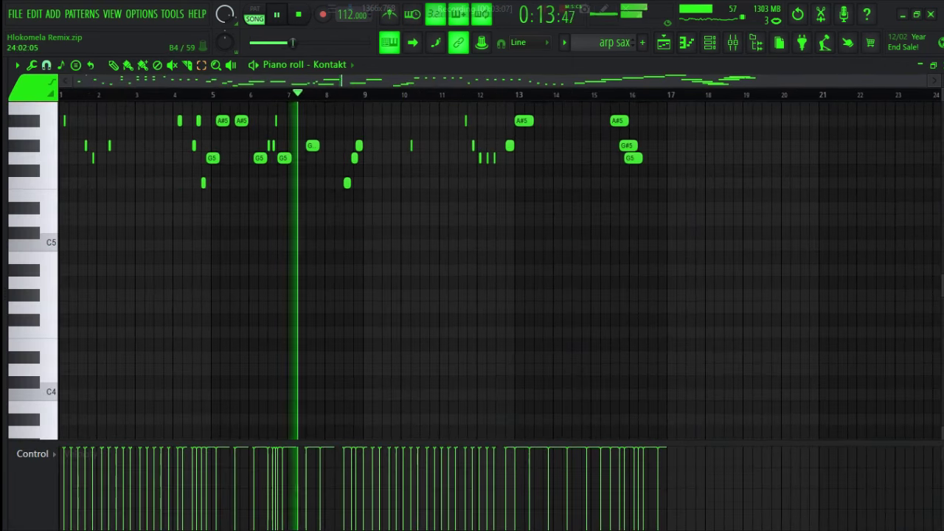
left_click_drag(940, 284, 933, 264)
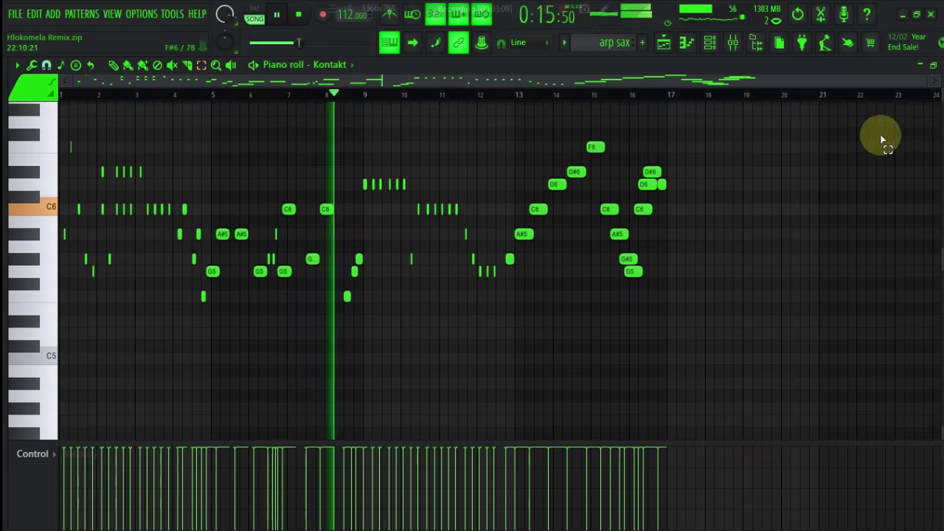
left_click_drag(923, 81, 811, 84)
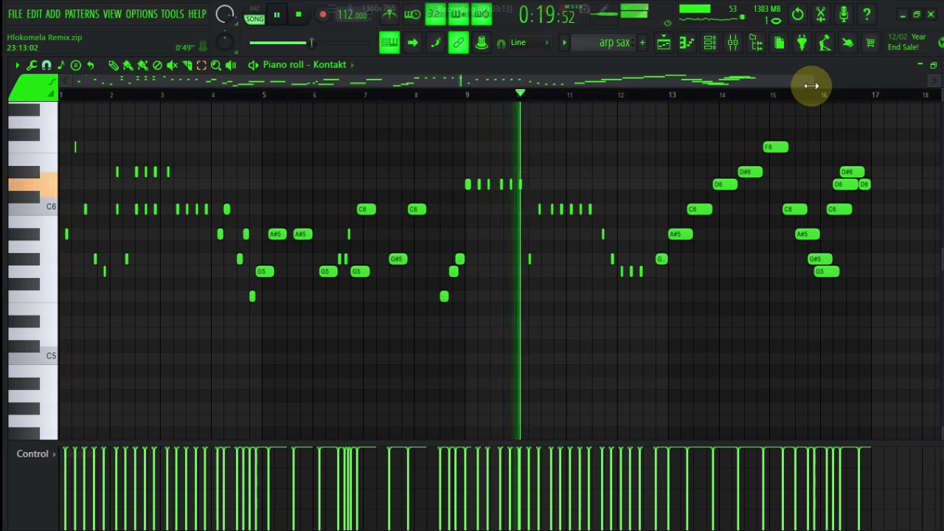
left_click(663, 44)
key("space")
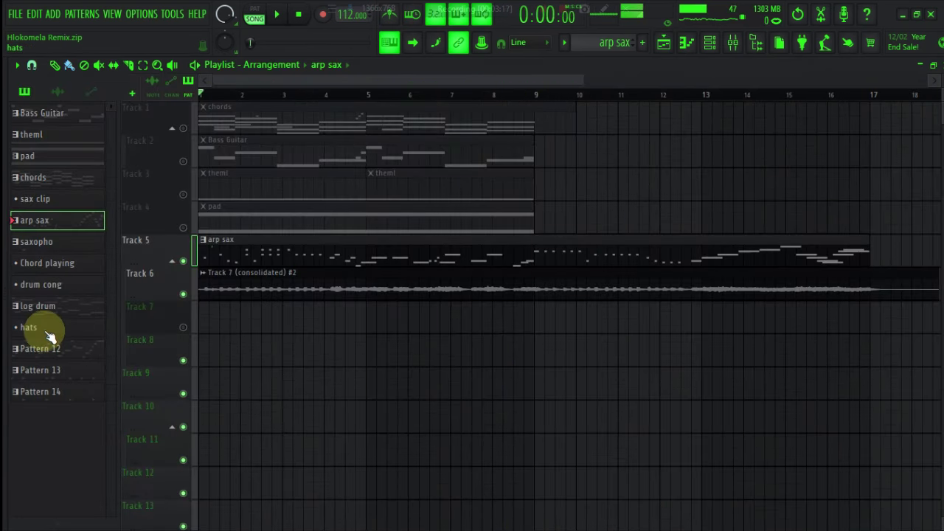
Put the log drum on Track 7, delete the Track 5–6 clips, unmute Track 7 and play
left_click(231, 305)
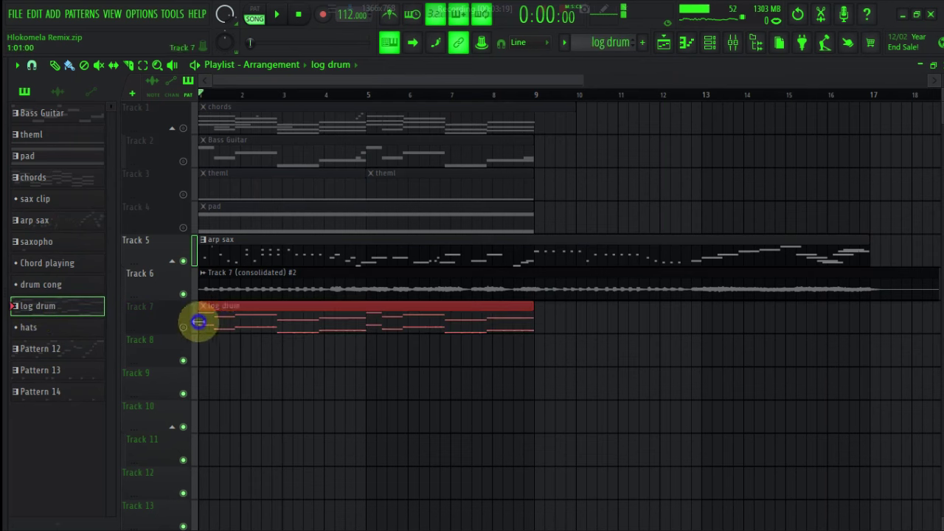
right_click(231, 280)
left_click(183, 326)
key("space")
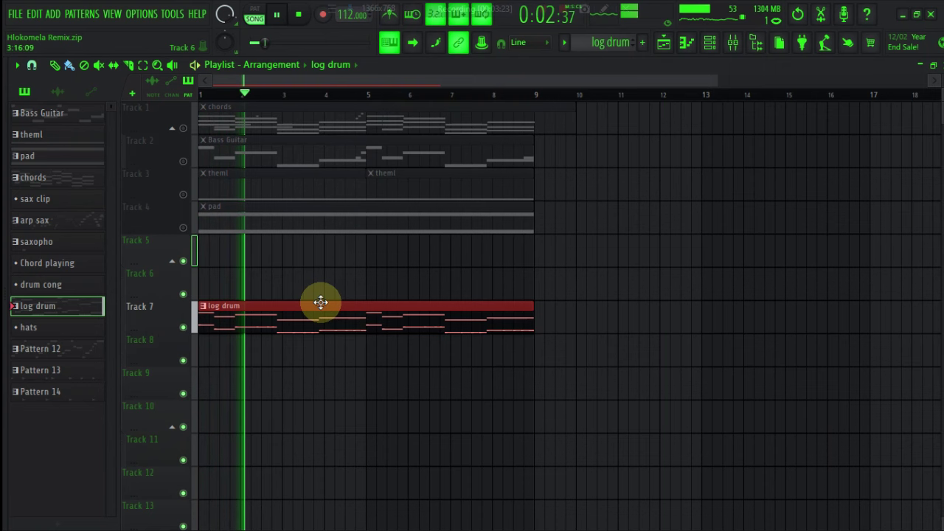
Show the Log Private channel's notes in the Piano roll and zoom in on them
left_click(712, 42)
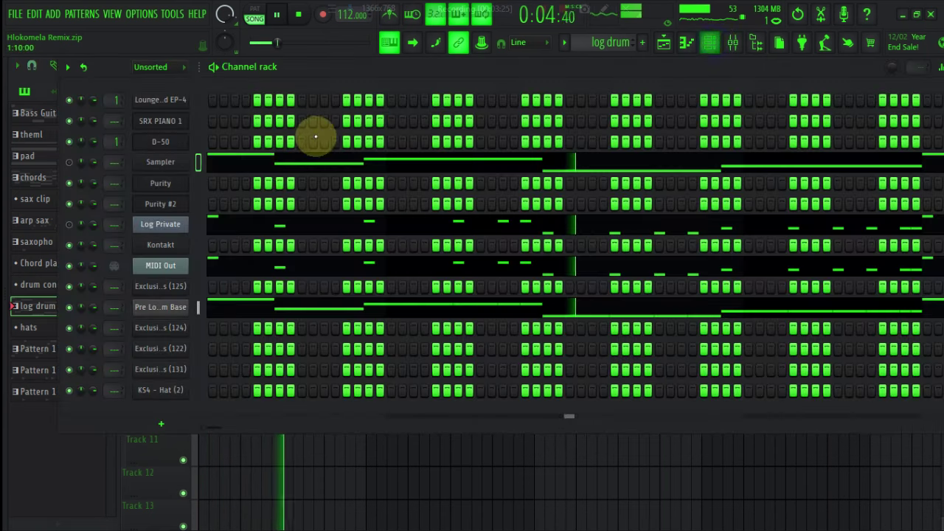
left_click(228, 225)
left_click(709, 42)
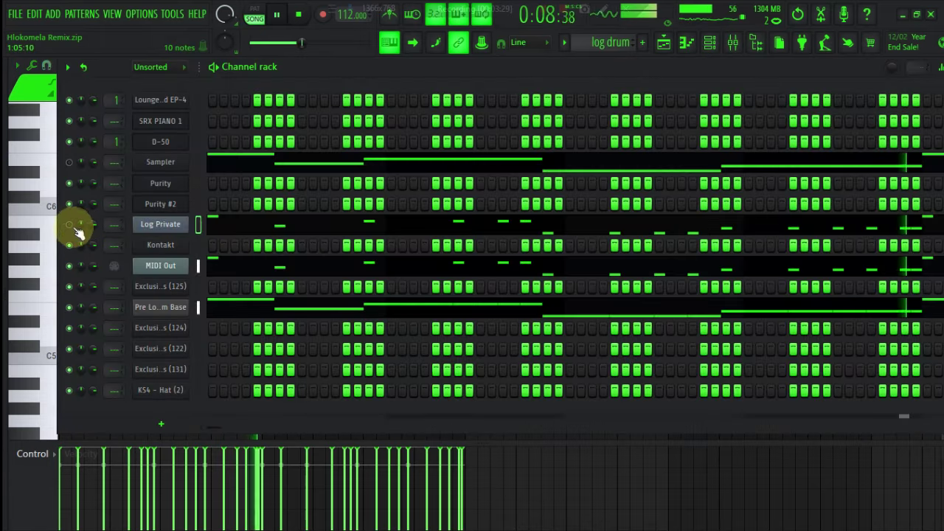
left_click(243, 227)
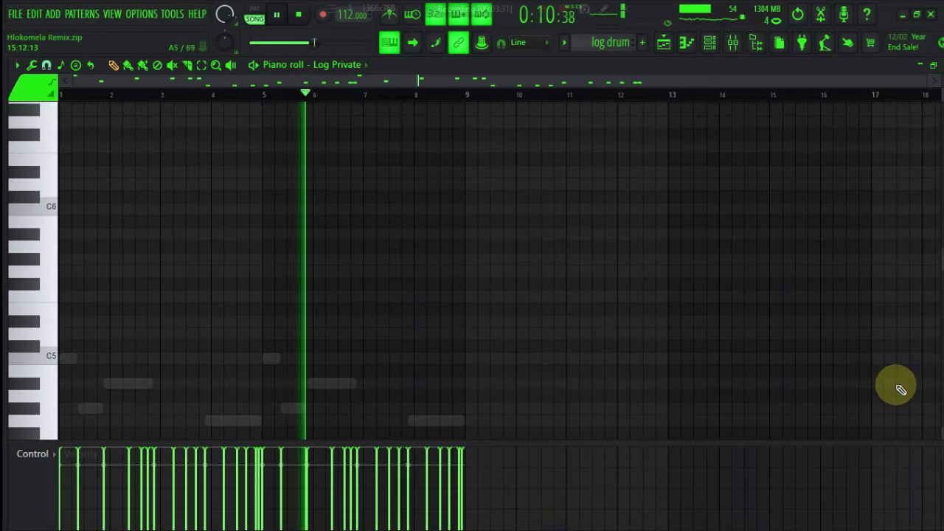
scroll(472, 265, "down", 5)
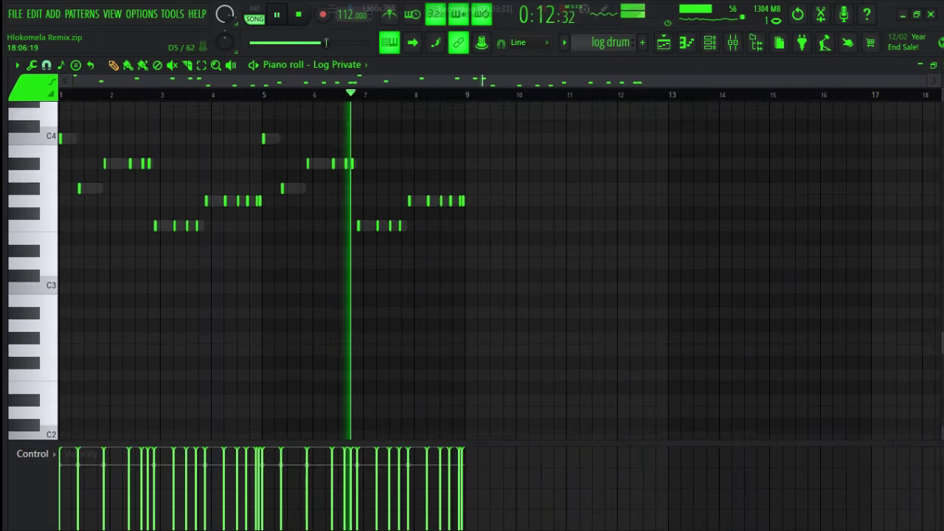
left_click_drag(927, 77, 769, 77)
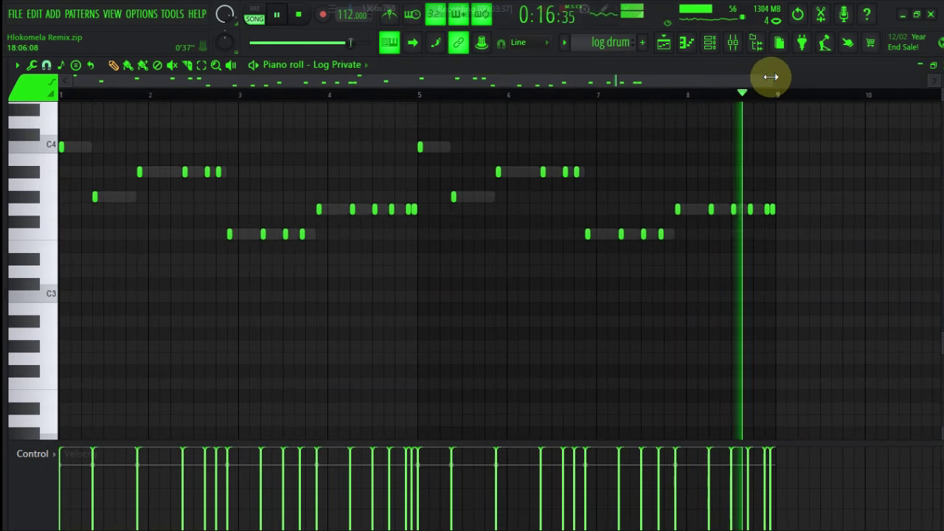
Select all Playlist clips with Ctrl+A, delete them, and clear the selection
left_click(665, 42)
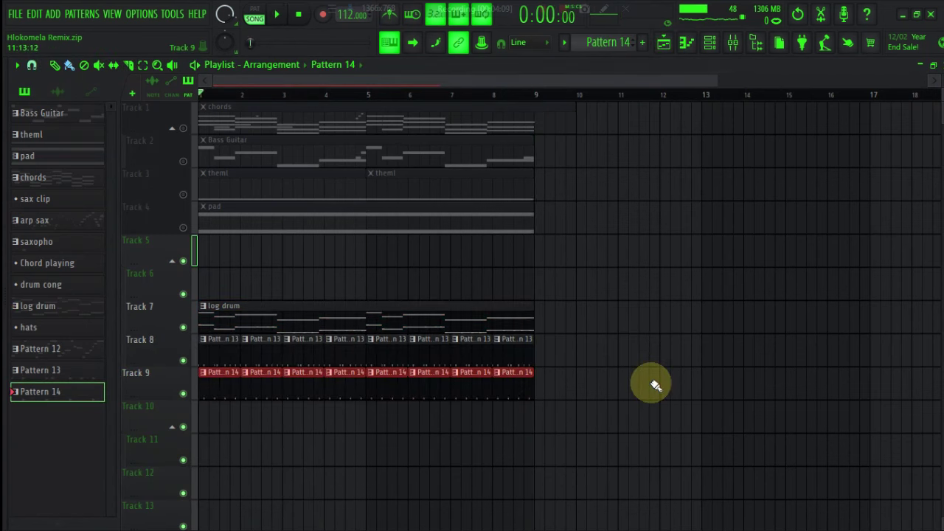
key("ctrl+a")
key("Delete")
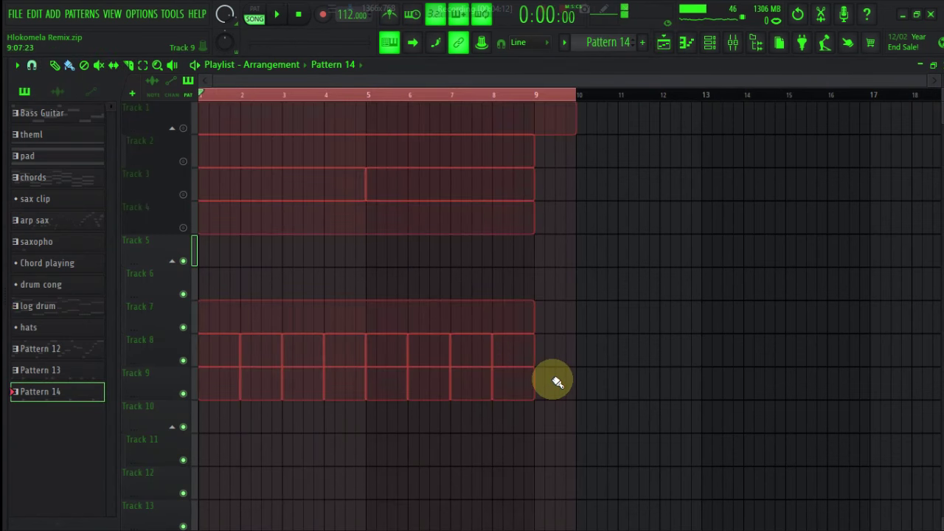
left_click(205, 100)
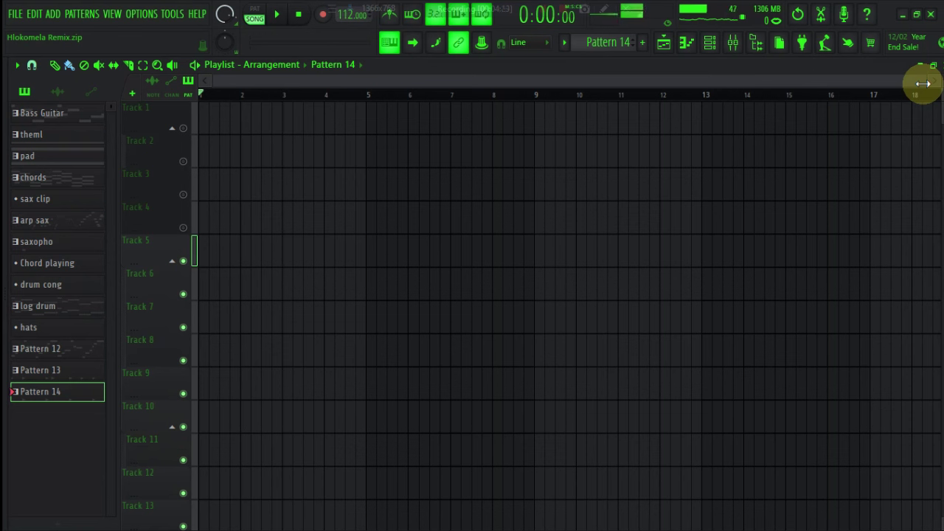
Zoom in on the timeline and set consolidated audio as the clip source
left_click_drag(922, 83, 891, 76)
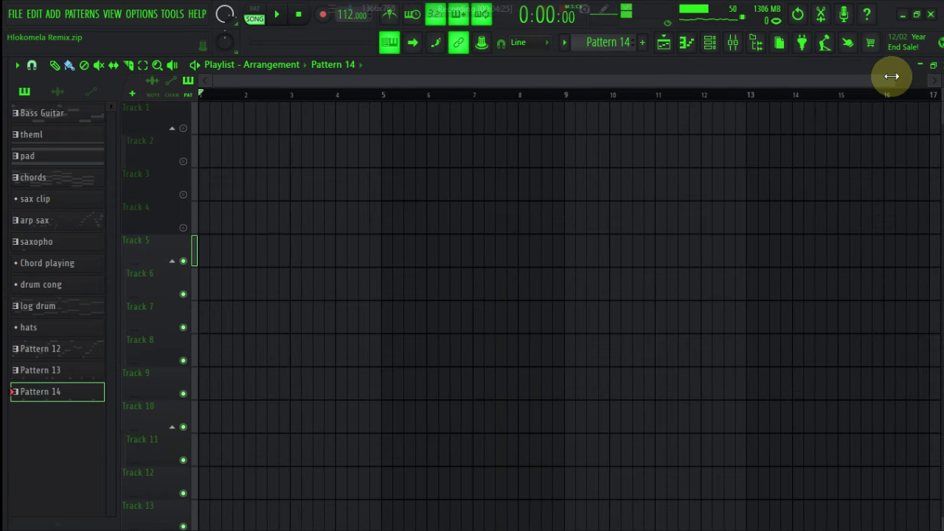
left_click(74, 114)
left_click(361, 65)
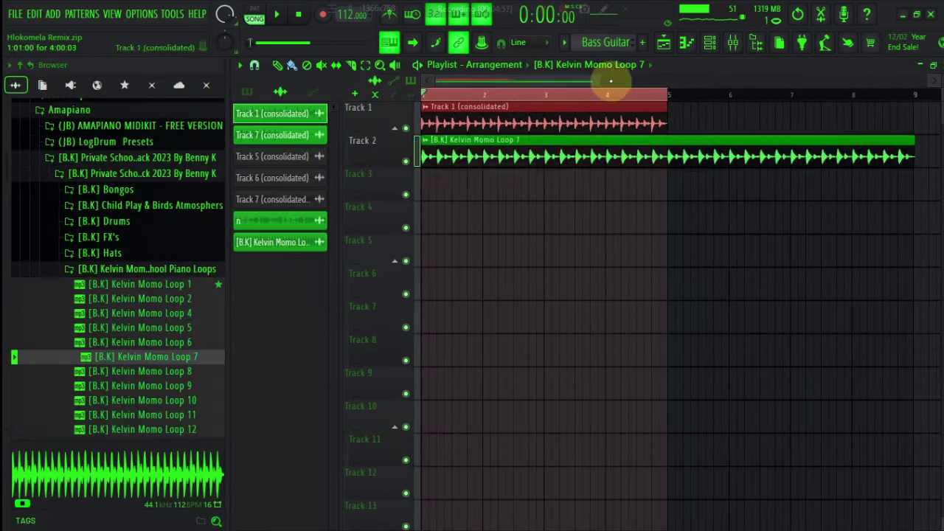
Play the arrangement, solo Track 2 to hear its loop, then play again unsoloed
key("space")
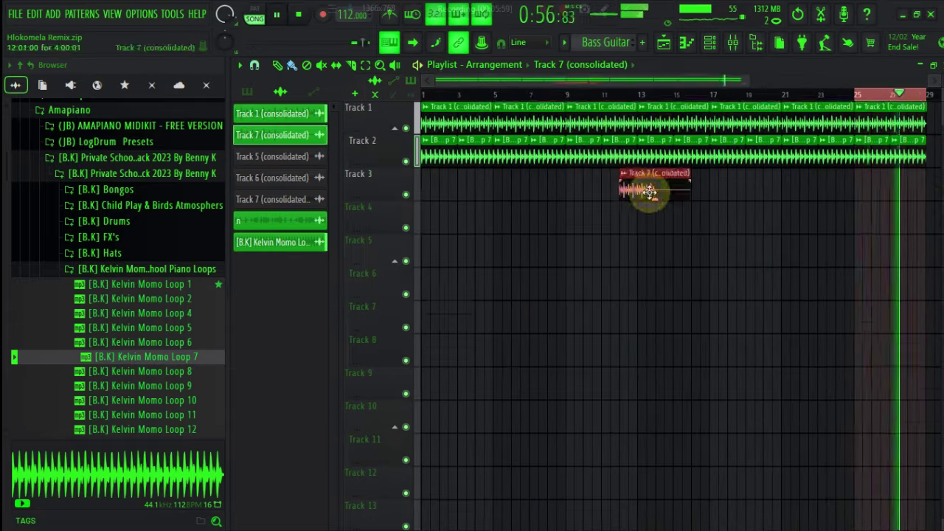
right_click(407, 155)
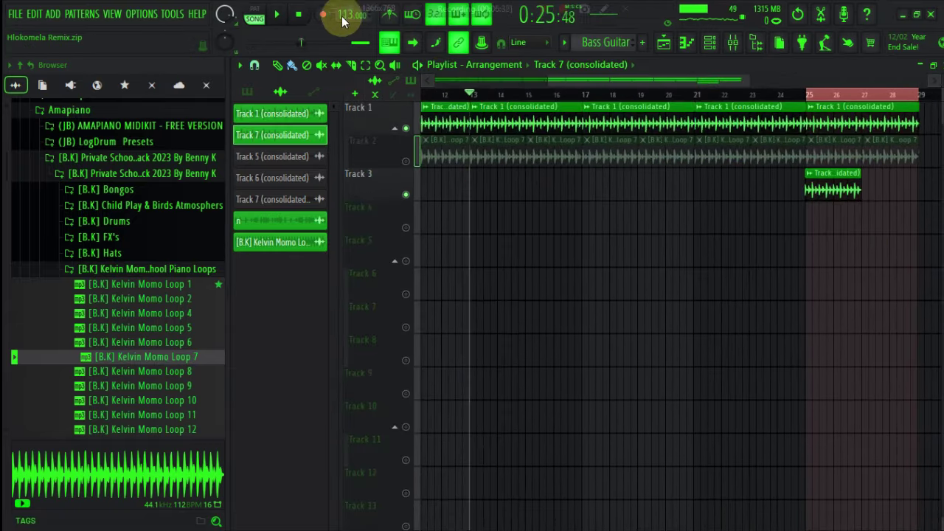
key("space")
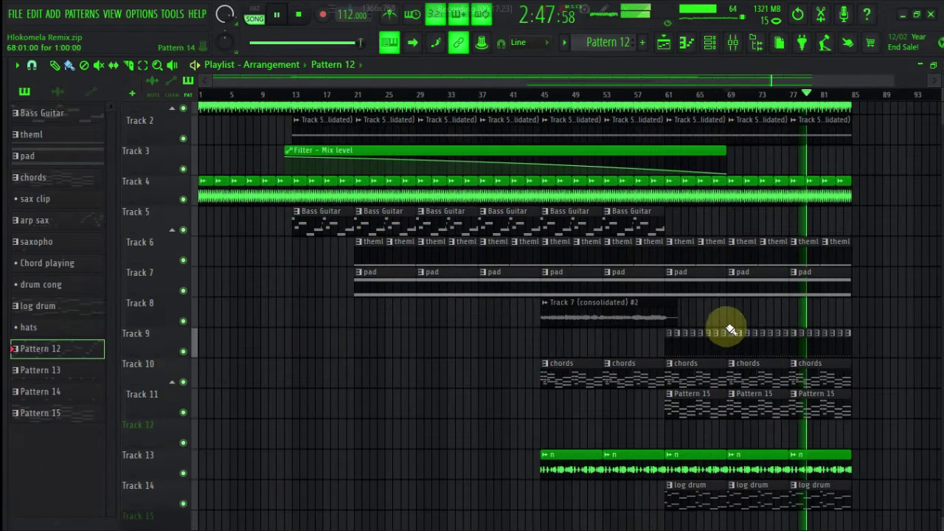
Drop a Pattern 12 clip near bar 81 on Track 8 and open the clip source list
left_click_drag(727, 327, 808, 308)
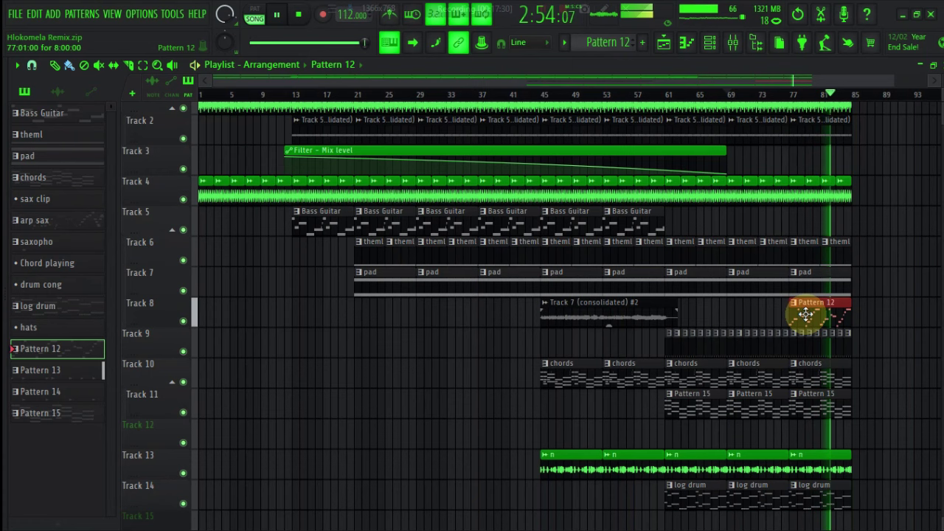
left_click(317, 66)
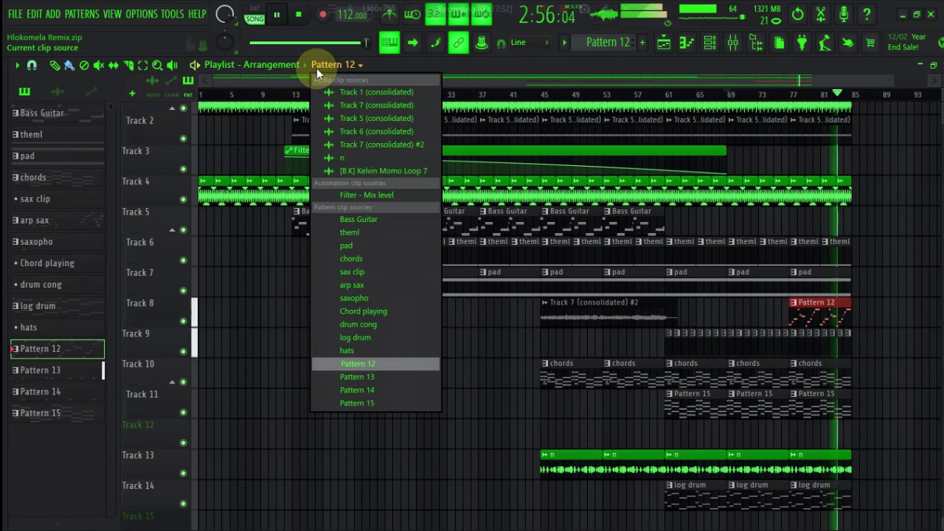
Open the sample browser beyond the Amapiano folder, check Mixer insert 11, and return to the Playlist
left_click(317, 66)
left_click_drag(7, 289, 274, 285)
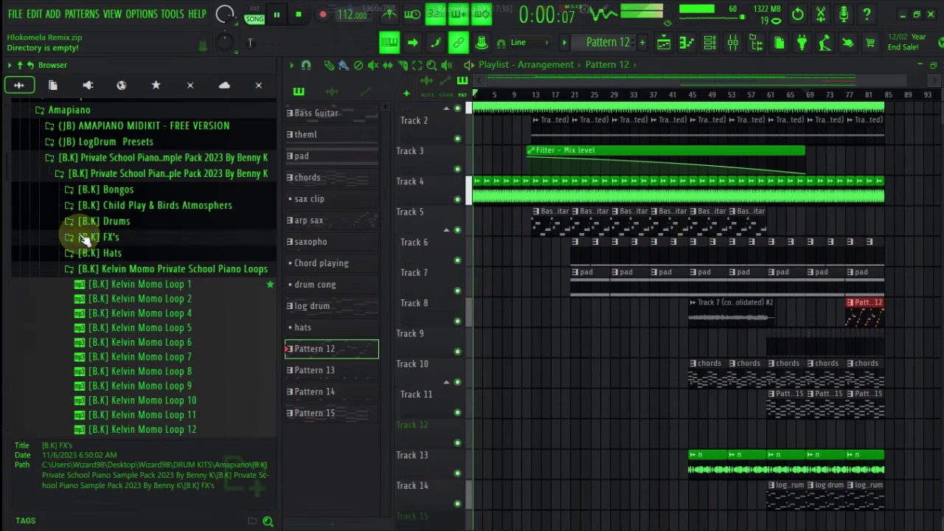
left_click(41, 112)
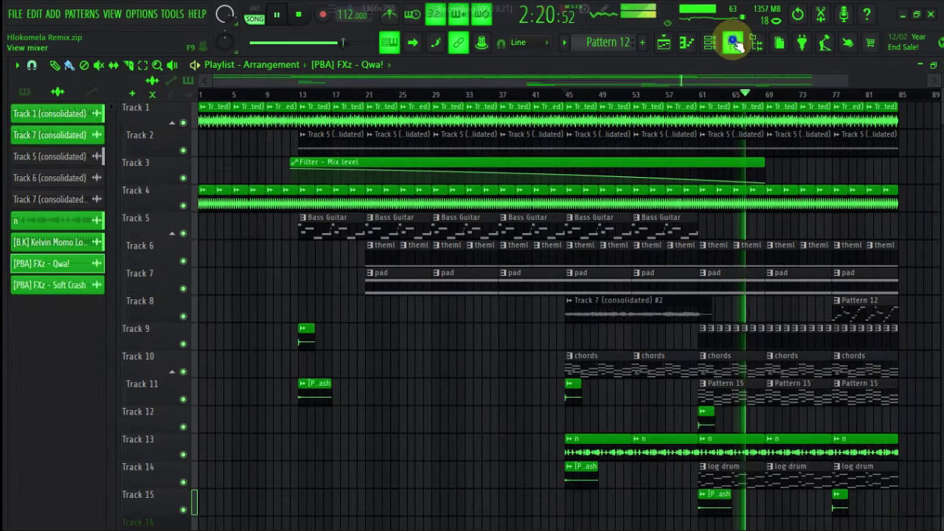
left_click(733, 42)
left_click(388, 203)
left_click(663, 46)
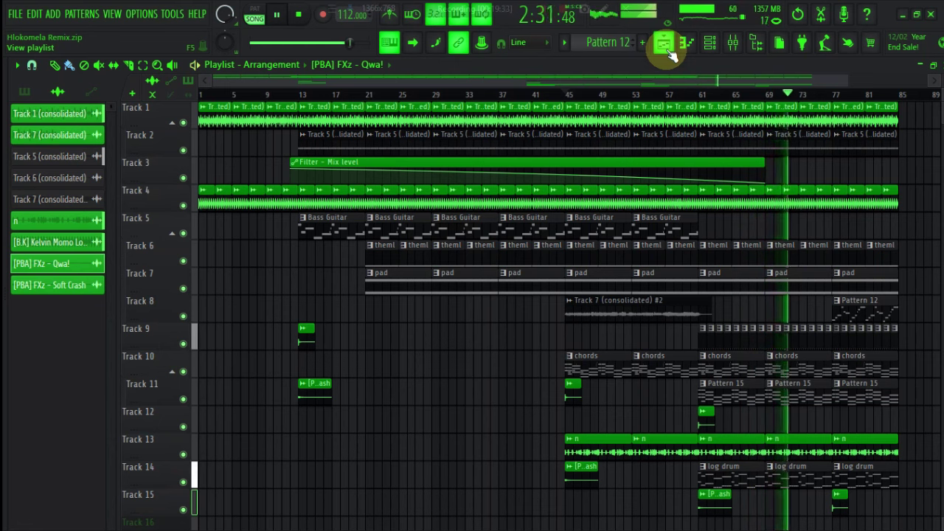
Pause playback of the arrangement at 72:13:04
left_click(278, 14)
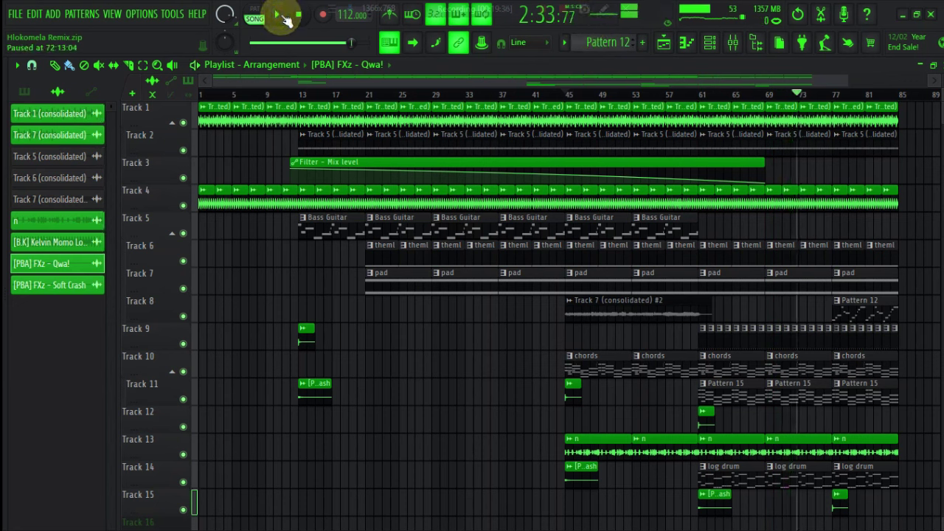